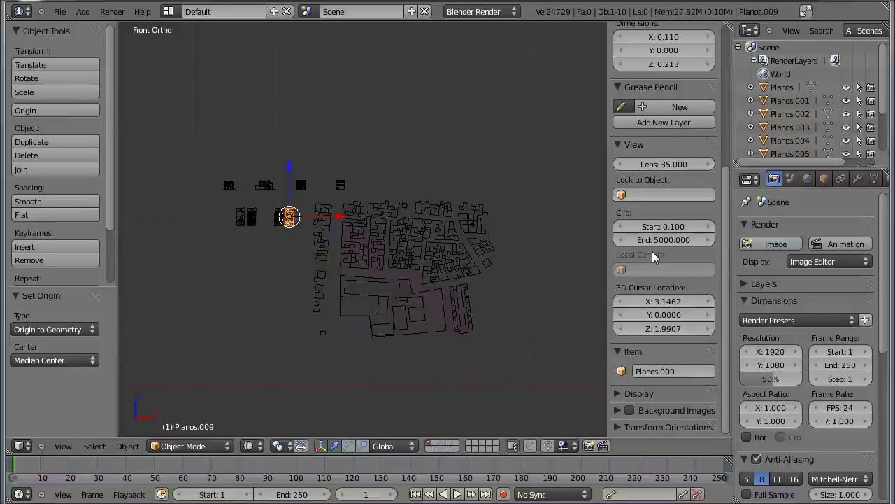
Place the 3D cursor, zoom in, and enlarge the Outliner to list Planos through Planos.009.
{"action": "left_click", "coordinate": [290, 245]}
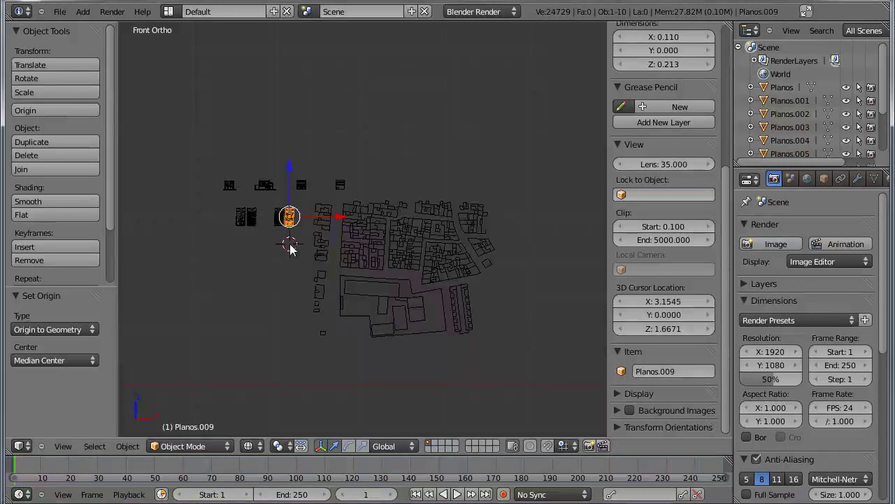
{"action": "scroll", "coordinate": [289, 221], "scroll_direction": "up", "scroll_amount": 2}
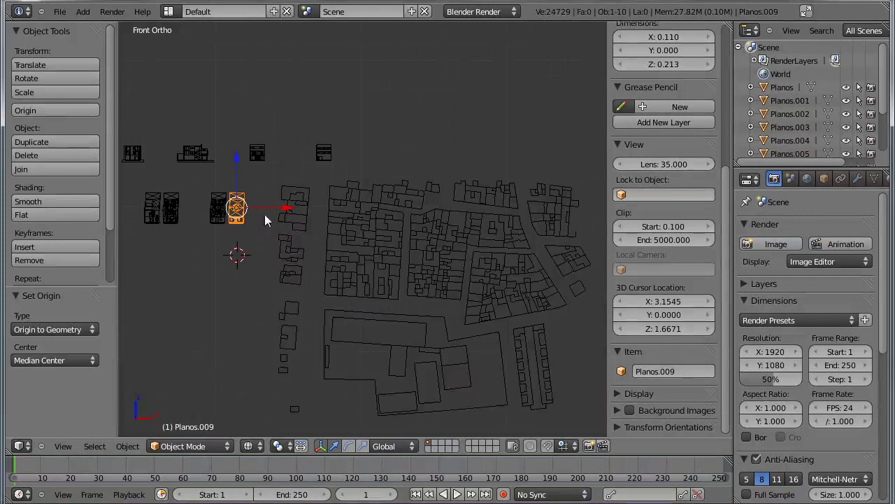
{"action": "scroll", "coordinate": [265, 214], "scroll_direction": "up", "scroll_amount": 1}
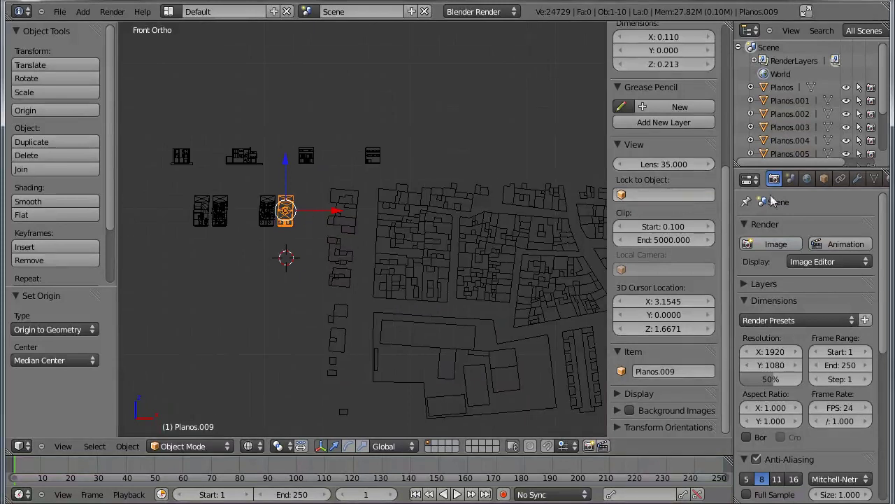
{"action": "left_click_drag", "start_coordinate": [779, 168], "coordinate": [779, 250]}
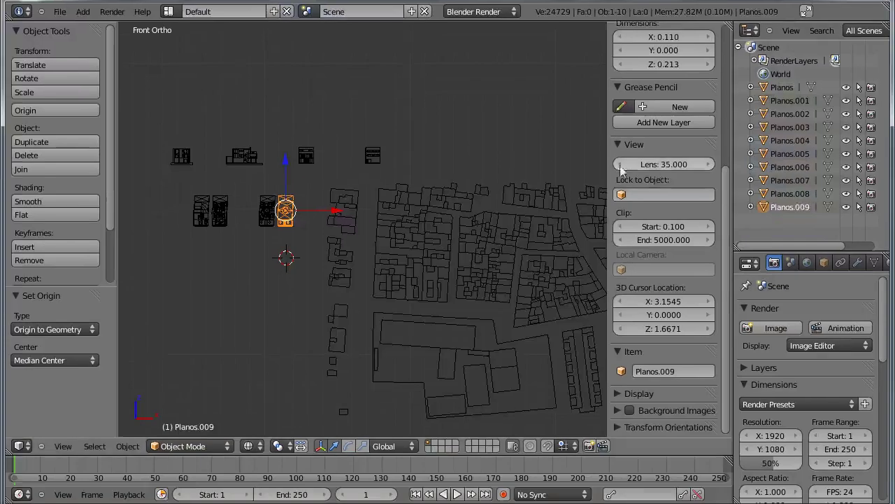
Rename the city map plane from Planos to P-PlanoSituacion.
{"action": "right_click", "coordinate": [475, 235]}
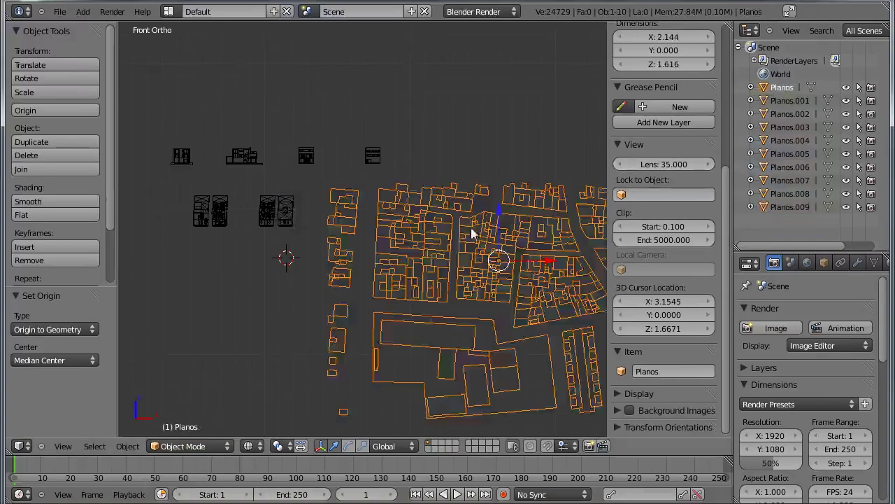
{"action": "middle_click_drag", "start_coordinate": [580, 255], "coordinate": [516, 259], "text": "shift"}
{"action": "scroll", "coordinate": [490, 245], "scroll_direction": "up", "scroll_amount": 1}
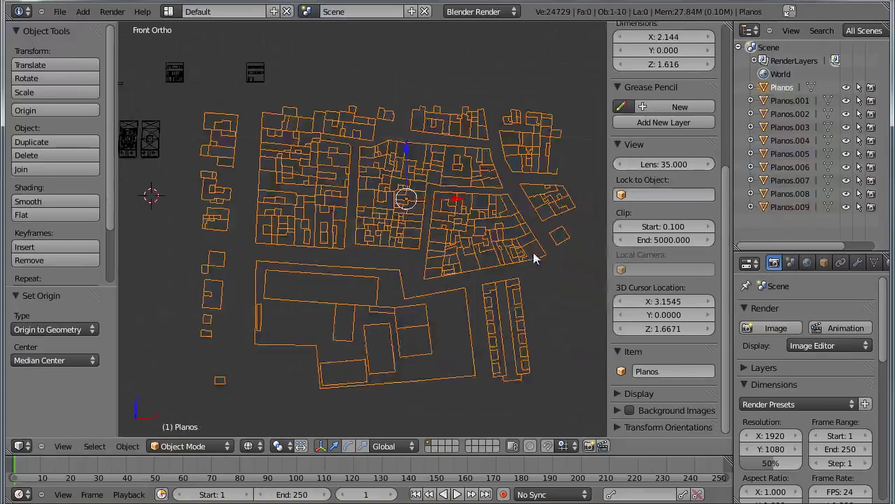
{"action": "left_click", "coordinate": [675, 371]}
{"action": "type", "text": "P"}
{"action": "type", "text": "-Pl"}
{"action": "type", "text": "st"}
{"action": "type", "text": "itu"}
{"action": "type", "text": "acion"}
{"action": "key", "text": "Return"}
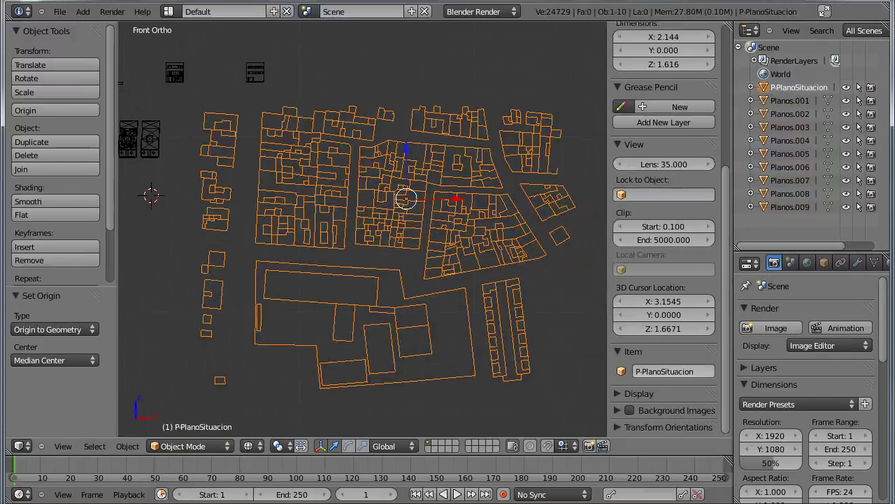
Bring the floor plans into view and rename the leftmost one P-Planta0.
{"action": "middle_click_drag", "start_coordinate": [368, 293], "coordinate": [412, 287], "text": "shift"}
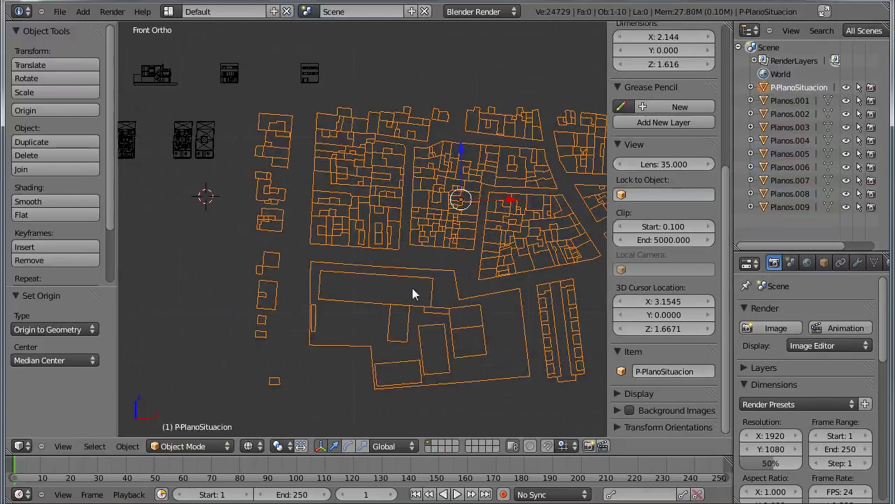
{"action": "middle_click_drag", "start_coordinate": [272, 264], "coordinate": [345, 280], "text": "shift"}
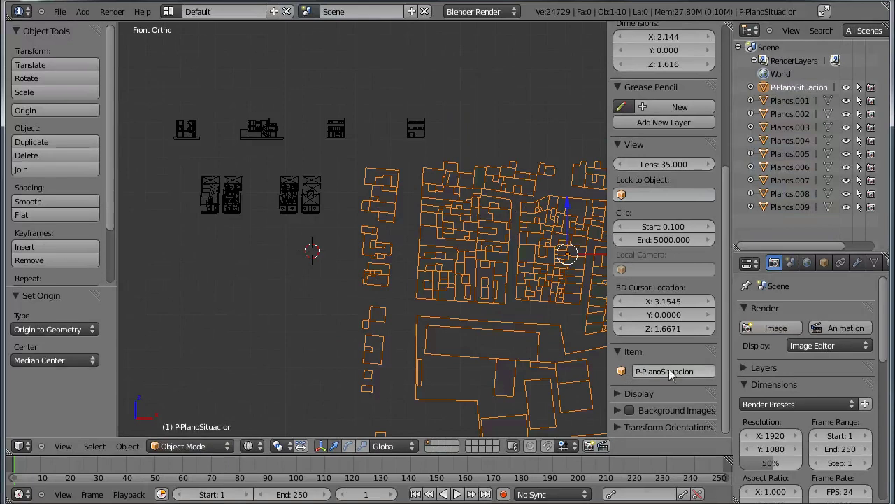
{"action": "scroll", "coordinate": [334, 312], "scroll_direction": "up", "scroll_amount": 3}
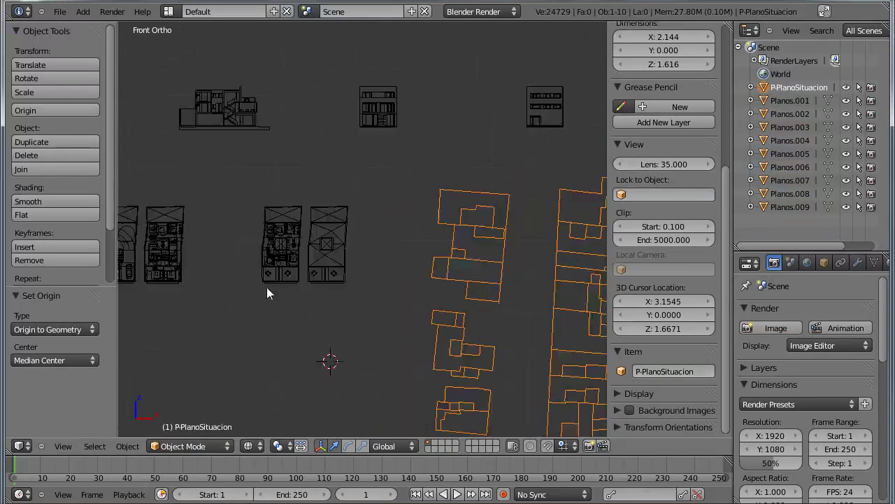
{"action": "middle_click_drag", "start_coordinate": [267, 289], "coordinate": [391, 287], "text": "shift"}
{"action": "scroll", "coordinate": [308, 290], "scroll_direction": "up", "scroll_amount": 3}
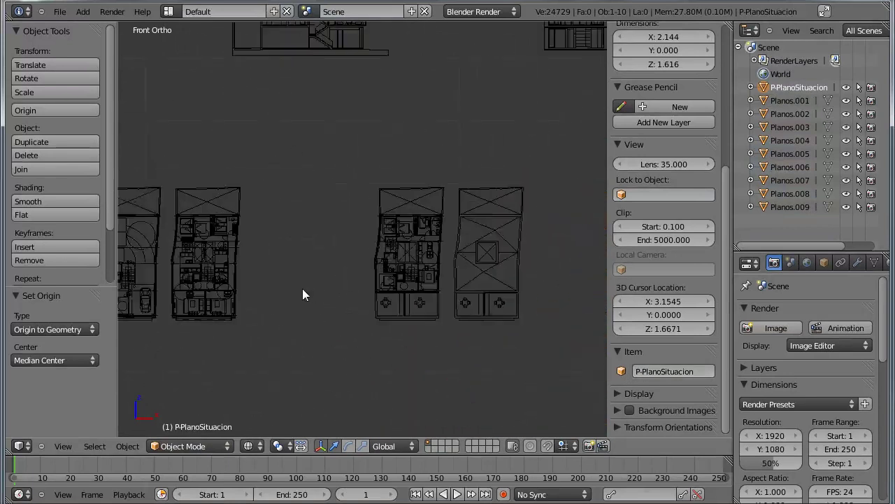
{"action": "right_click", "coordinate": [212, 281]}
{"action": "scroll", "coordinate": [223, 301], "scroll_direction": "up", "scroll_amount": 1}
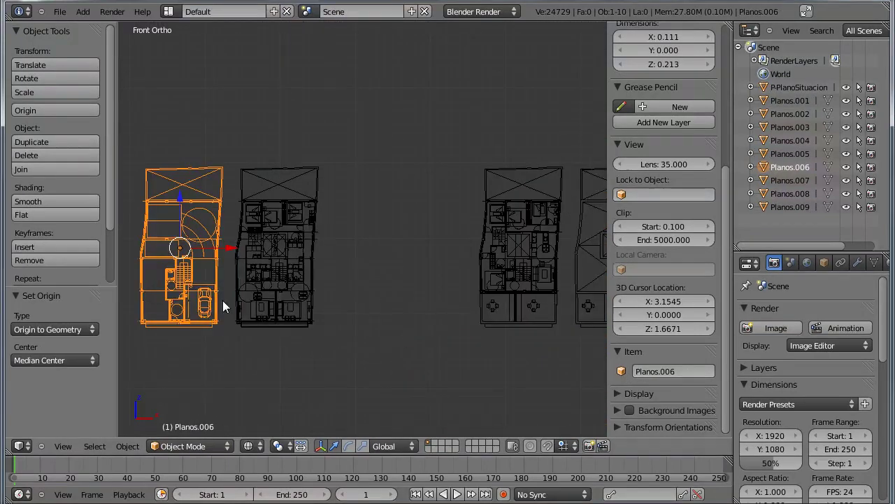
{"action": "scroll", "coordinate": [223, 300], "scroll_direction": "up", "scroll_amount": 1}
{"action": "type", "text": "P"}
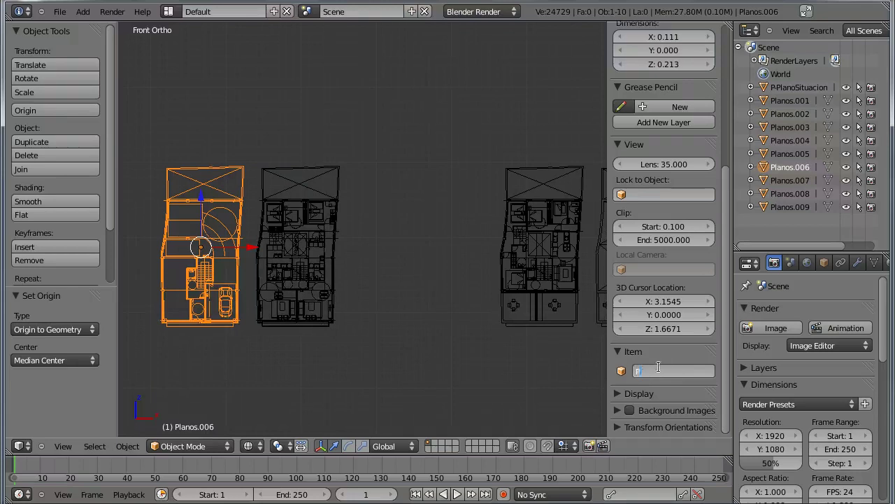
{"action": "type", "text": "-Plant"}
{"action": "type", "text": "a0"}
{"action": "key", "text": "Return"}
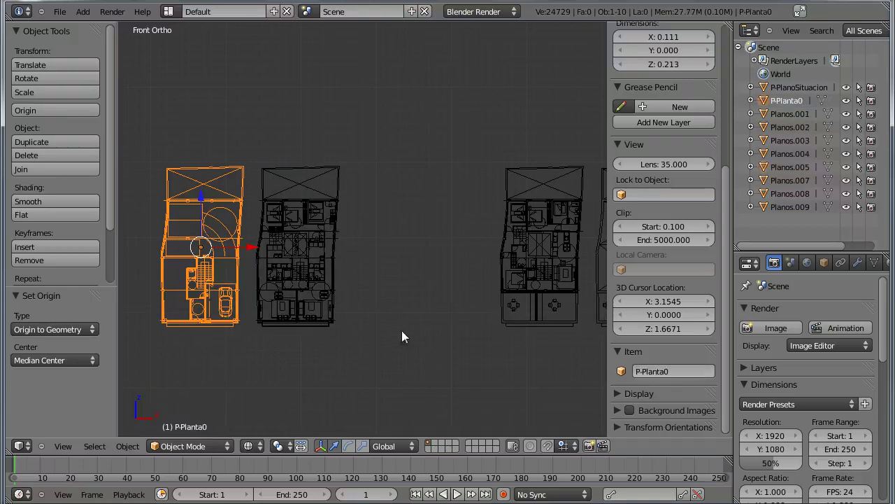
Rename the second and third floor plans P-Planta1 and P-Planta2.
{"action": "right_click", "coordinate": [316, 280]}
{"action": "left_click", "coordinate": [653, 366]}
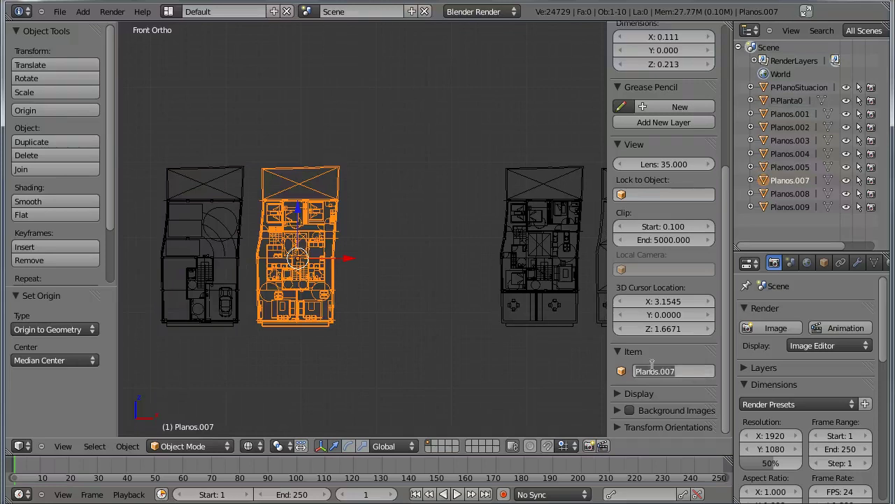
{"action": "type", "text": "P-Planta"}
{"action": "type", "text": "1"}
{"action": "key", "text": "Return"}
{"action": "right_click", "coordinate": [542, 231]}
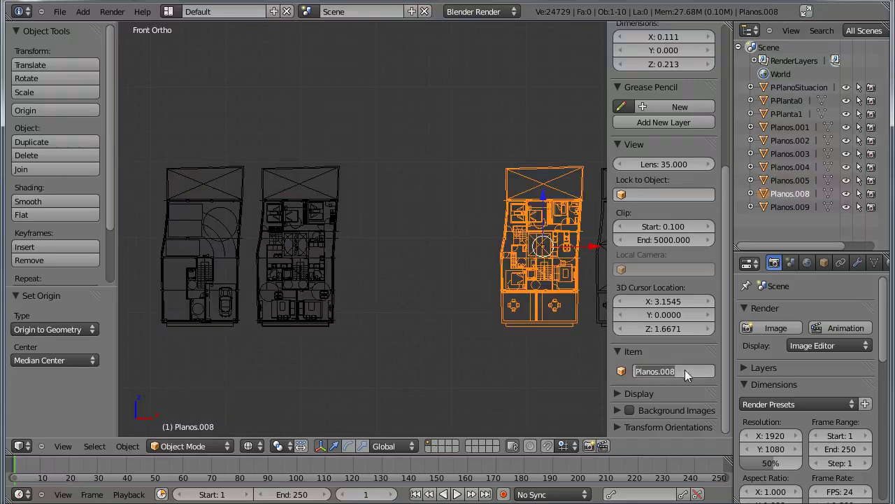
{"action": "type", "text": "P-P"}
{"action": "type", "text": "lanta2"}
{"action": "key", "text": "Return"}
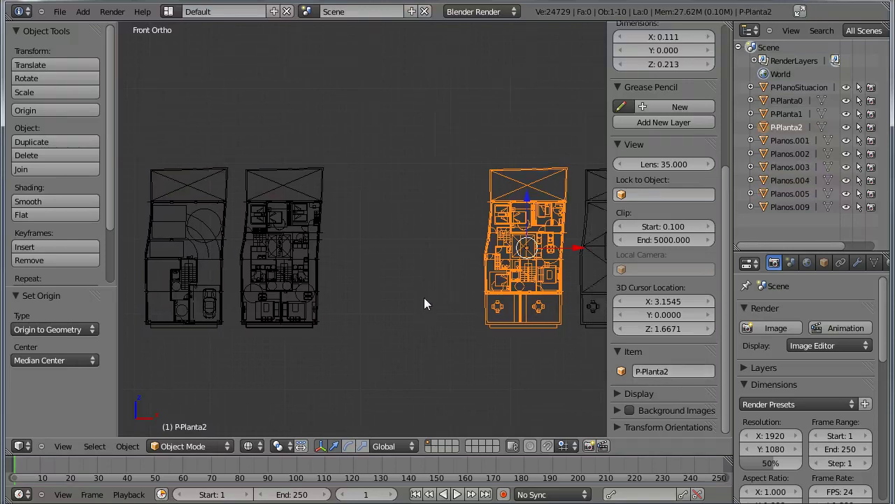
Rename the rightmost floor plan P-Planta3.
{"action": "scroll", "coordinate": [424, 298], "scroll_direction": "down", "scroll_amount": 10, "text": "ctrl"}
{"action": "right_click", "coordinate": [501, 279]}
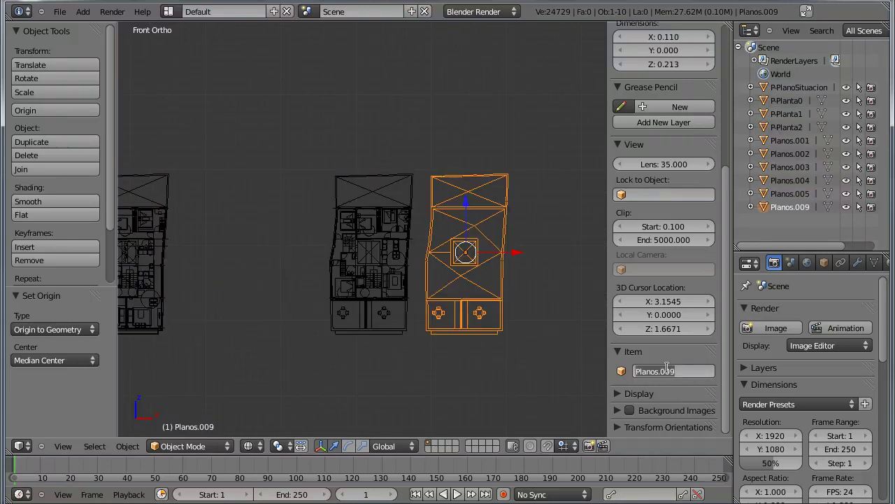
{"action": "double_click", "coordinate": [666, 370]}
{"action": "type", "text": "Pl"}
{"action": "type", "text": "anta3"}
{"action": "key", "text": "Return"}
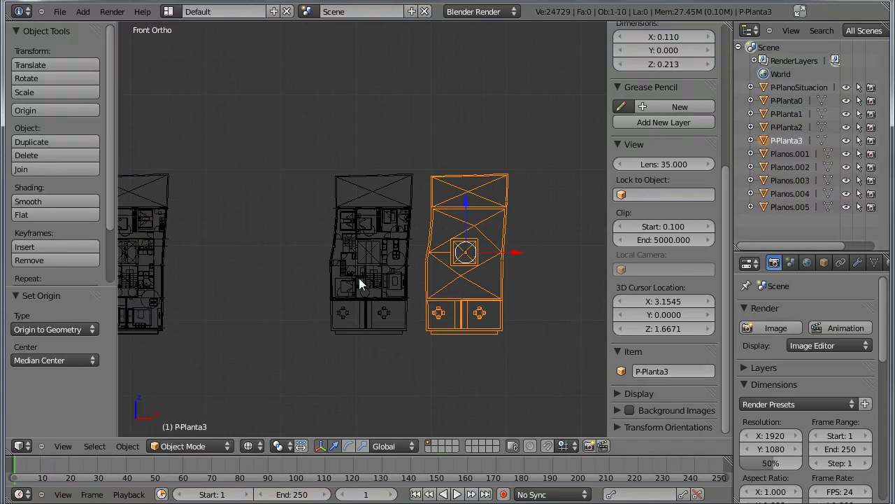
Rename the small centre elevation, Planos.005, to P-FachadaPosterior.
{"action": "scroll", "coordinate": [359, 278], "scroll_direction": "down", "scroll_amount": 3}
{"action": "scroll", "coordinate": [426, 268], "scroll_direction": "up", "scroll_amount": 3, "text": "ctrl"}
{"action": "scroll", "coordinate": [478, 278], "scroll_direction": "up", "scroll_amount": 3, "text": "shift"}
{"action": "scroll", "coordinate": [271, 271], "scroll_direction": "up", "scroll_amount": 1}
{"action": "scroll", "coordinate": [270, 272], "scroll_direction": "up", "scroll_amount": 3, "text": "ctrl"}
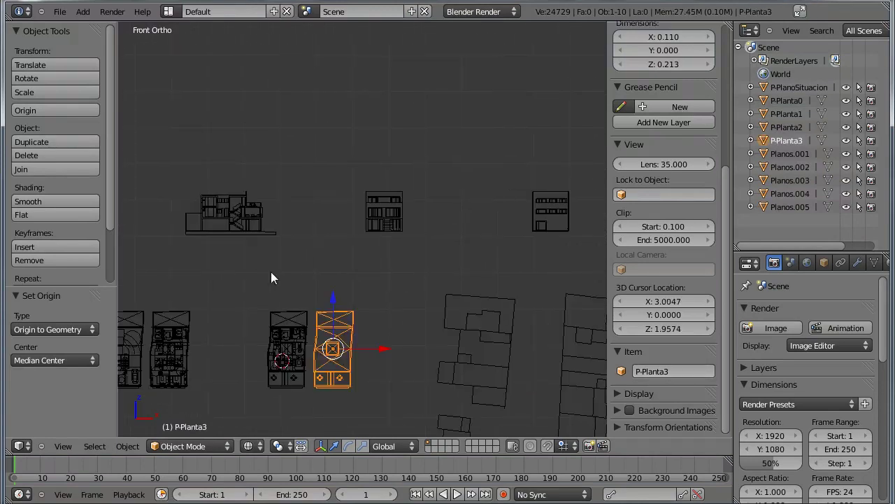
{"action": "scroll", "coordinate": [349, 276], "scroll_direction": "down", "scroll_amount": 2, "text": "ctrl"}
{"action": "scroll", "coordinate": [348, 257], "scroll_direction": "up", "scroll_amount": 2, "text": "ctrl"}
{"action": "scroll", "coordinate": [348, 257], "scroll_direction": "up", "scroll_amount": 1, "text": "shift"}
{"action": "scroll", "coordinate": [512, 246], "scroll_direction": "up", "scroll_amount": 2, "text": "ctrl"}
{"action": "scroll", "coordinate": [489, 252], "scroll_direction": "up", "scroll_amount": 1, "text": "ctrl"}
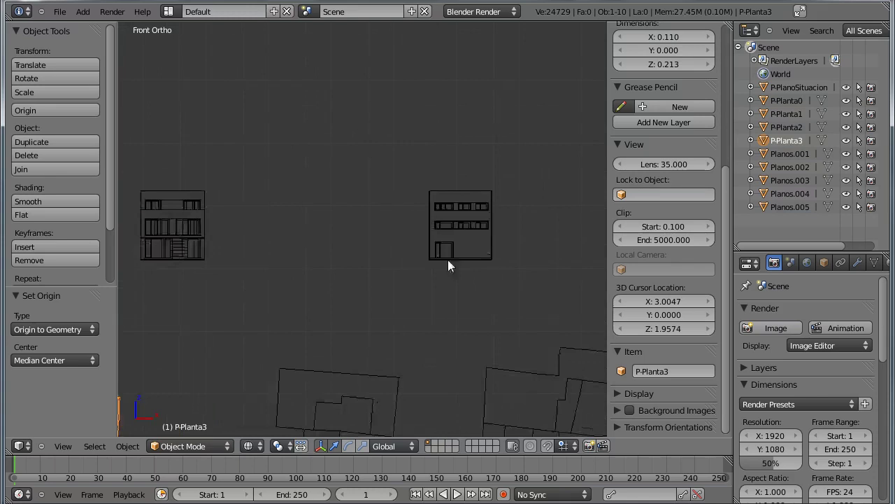
{"action": "scroll", "coordinate": [448, 260], "scroll_direction": "up", "scroll_amount": 1}
{"action": "right_click", "coordinate": [458, 226]}
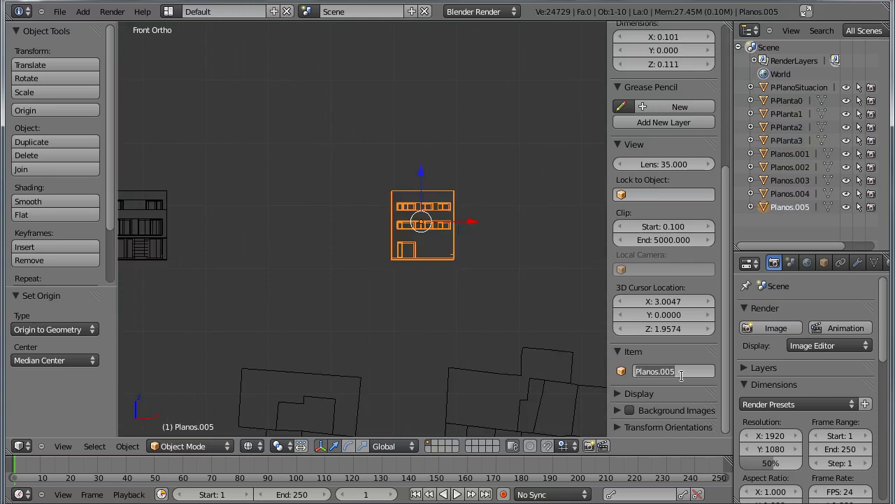
{"action": "type", "text": "P-Fachada"}
{"action": "type", "text": "Posterior"}
{"action": "key", "text": "Return"}
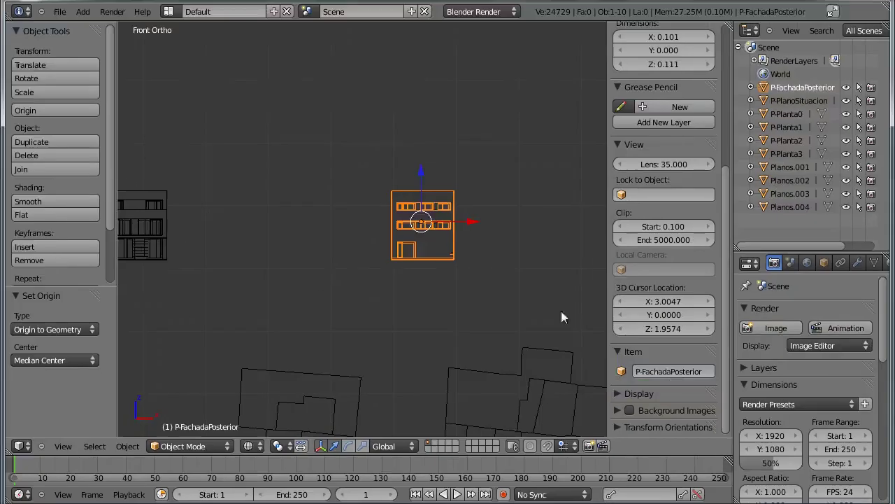
Rename the other elevation, Planos.004, to P-FachadaAnterior.
{"action": "scroll", "coordinate": [500, 263], "scroll_direction": "up", "scroll_amount": 5, "text": "ctrl"}
{"action": "scroll", "coordinate": [314, 260], "scroll_direction": "up", "scroll_amount": 5}
{"action": "right_click", "coordinate": [290, 260]}
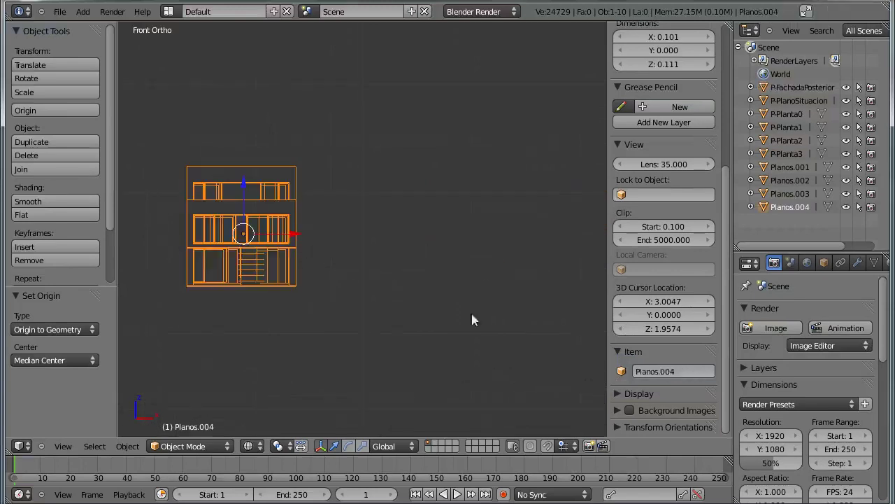
{"action": "type", "text": "P"}
{"action": "type", "text": "-Fachada"}
{"action": "key", "text": "BackSpace"}
{"action": "key", "text": "BackSpace"}
{"action": "key", "text": "BackSpace"}
{"action": "type", "text": "hadaA"}
{"action": "type", "text": "nterior"}
{"action": "key", "text": "Return"}
Rename the section drawing Planos.003 to P-SeccionLongitudinal.
{"action": "scroll", "coordinate": [429, 294], "scroll_direction": "down", "scroll_amount": 5}
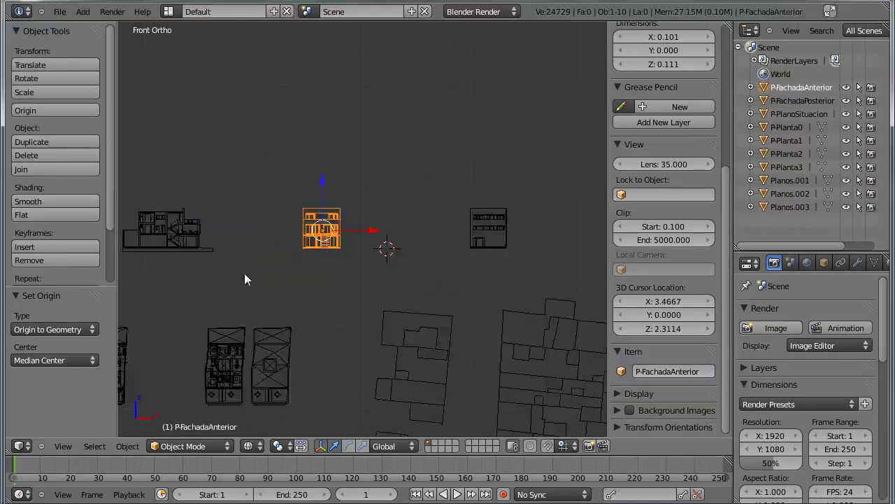
{"action": "scroll", "coordinate": [244, 280], "scroll_direction": "up", "scroll_amount": 5}
{"action": "right_click", "coordinate": [394, 244]}
{"action": "left_click", "coordinate": [670, 370]}
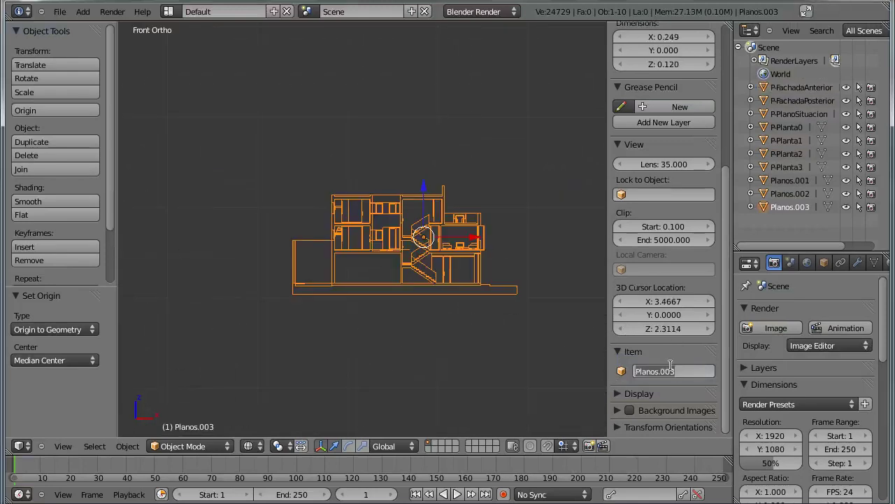
{"action": "type", "text": "P-S"}
{"action": "type", "text": "eccionLong"}
{"action": "type", "text": "itudinal"}
{"action": "key", "text": "Return"}
Place the 3D cursor below the section and select the Planos.002 plane.
{"action": "left_click", "coordinate": [355, 323]}
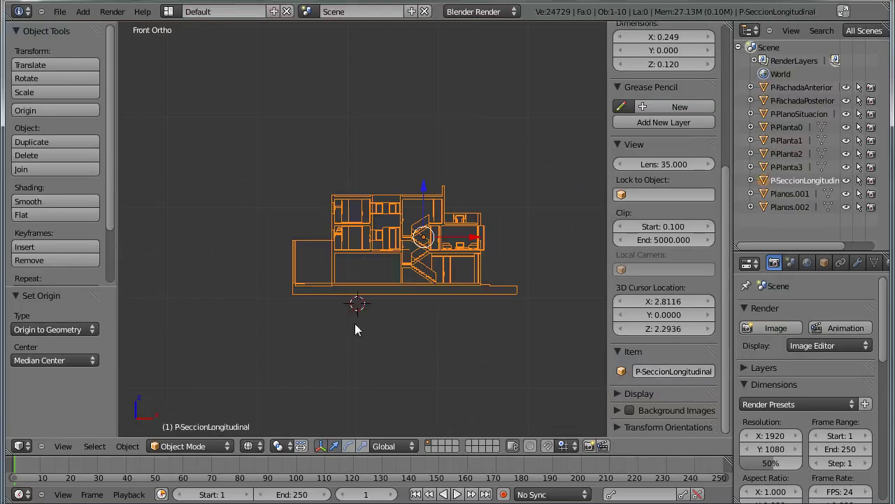
{"action": "scroll", "coordinate": [420, 294], "scroll_direction": "down", "scroll_amount": 3}
{"action": "scroll", "coordinate": [374, 260], "scroll_direction": "up", "scroll_amount": 4}
{"action": "right_click", "coordinate": [373, 260]}
Rename the Planos.002 plane to P-SeccionTransversal.
{"action": "left_click", "coordinate": [680, 364]}
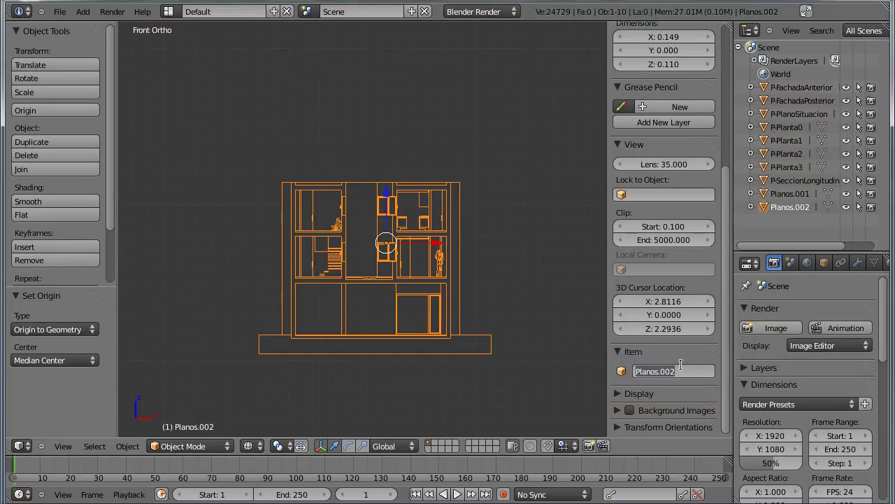
{"action": "type", "text": "P-Seccion"}
{"action": "type", "text": "Transver"}
{"action": "type", "text": "sal"}
{"action": "key", "text": "Return"}
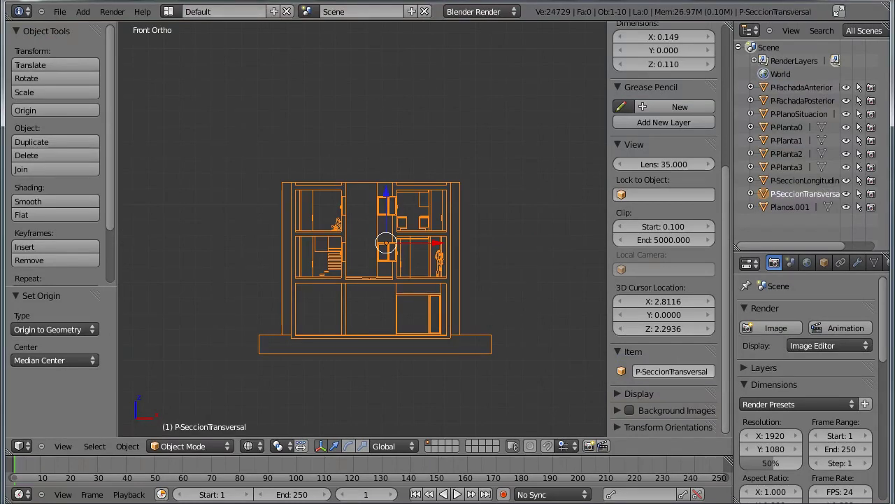
{"action": "left_click", "coordinate": [571, 300]}
{"action": "scroll", "coordinate": [489, 327], "scroll_direction": "down", "scroll_amount": 7}
{"action": "scroll", "coordinate": [488, 327], "scroll_direction": "down", "scroll_amount": 4}
Select the site plan, P-FachadaPosterior and P-SeccionLongitudinal drawings in turn.
{"action": "middle_click_drag", "start_coordinate": [511, 328], "coordinate": [350, 297], "text": "shift"}
{"action": "right_click", "coordinate": [472, 280]}
{"action": "left_click", "coordinate": [505, 131]}
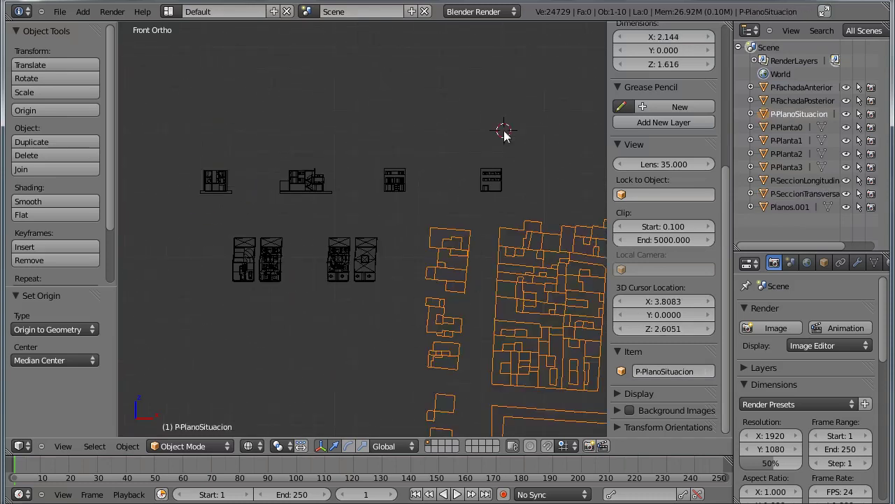
{"action": "right_click", "coordinate": [493, 184]}
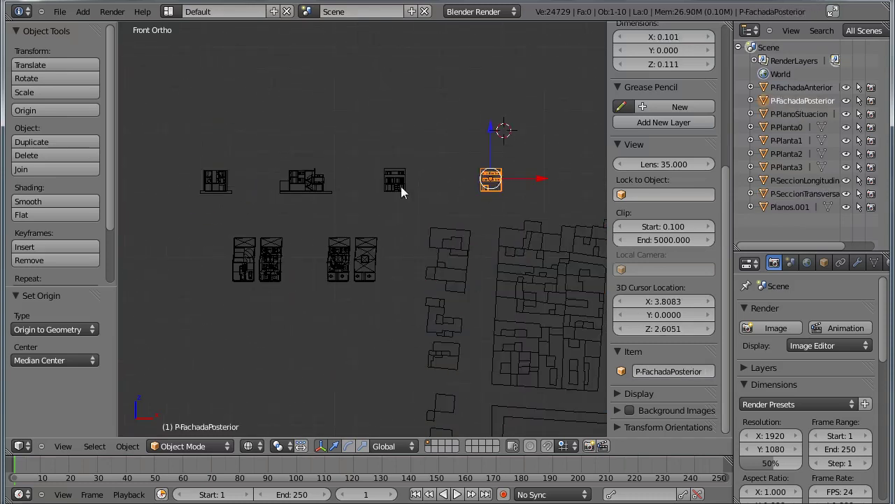
{"action": "right_click", "coordinate": [401, 186]}
{"action": "right_click", "coordinate": [323, 180]}
Select Planos.001, frame it, and move it down-left of the other section.
{"action": "left_click", "coordinate": [798, 205]}
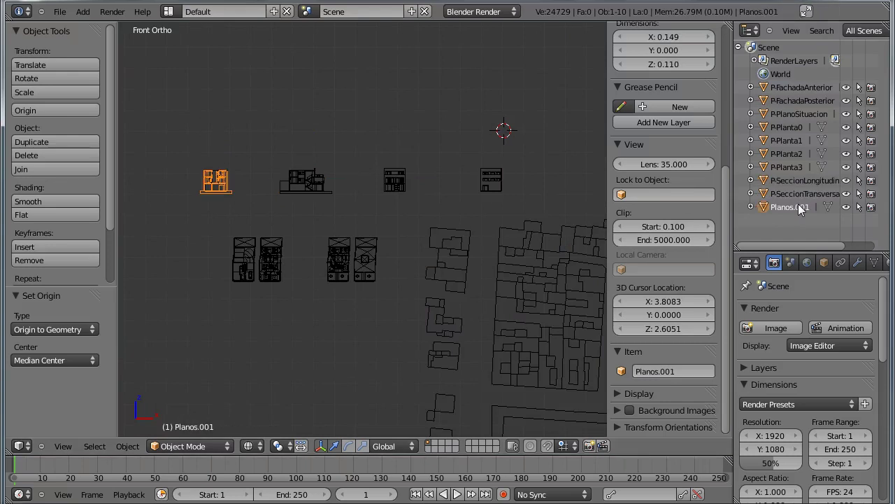
{"action": "scroll", "coordinate": [225, 190], "scroll_direction": "up", "scroll_amount": 3}
{"action": "scroll", "coordinate": [332, 235], "scroll_direction": "up", "scroll_amount": 3}
{"action": "scroll", "coordinate": [312, 240], "scroll_direction": "up", "scroll_amount": 5}
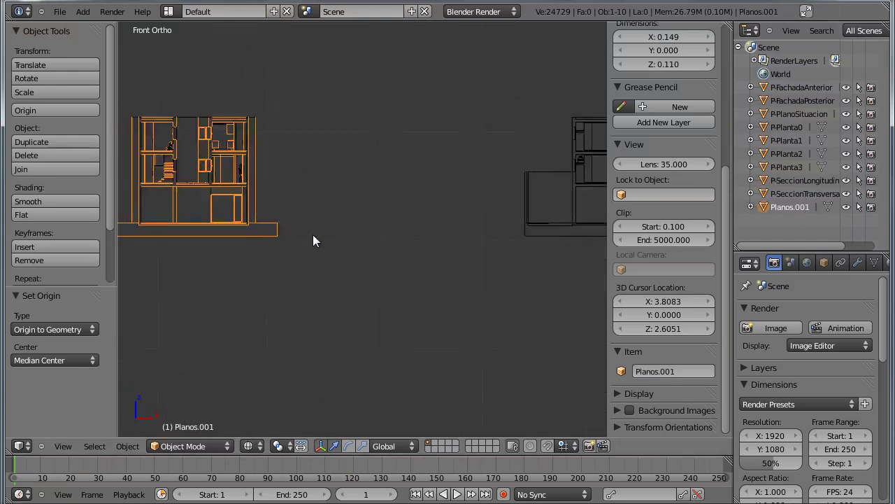
{"action": "key", "text": "KP_Decimal"}
{"action": "key", "text": "g"}
{"action": "left_click", "coordinate": [253, 325]}
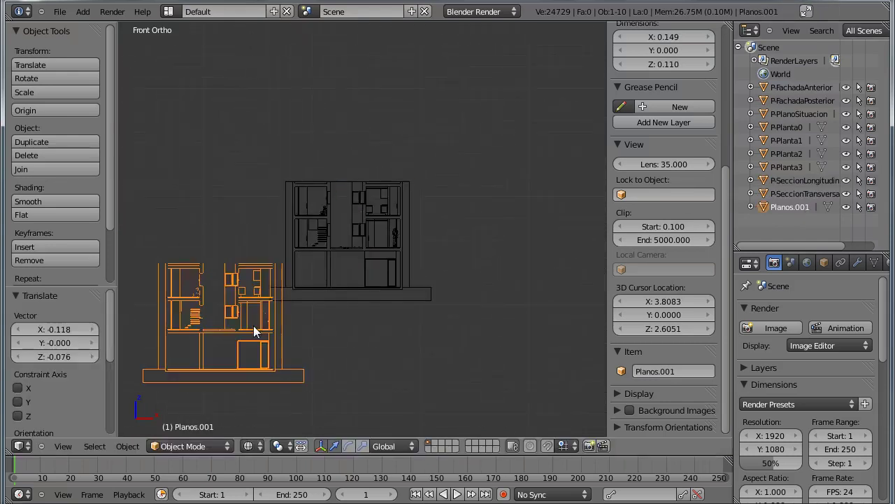
Nudge Planos.001 slightly up and left, then rename it P-PlanoZ.
{"action": "scroll", "coordinate": [321, 273], "scroll_direction": "down", "scroll_amount": 1}
{"action": "scroll", "coordinate": [322, 273], "scroll_direction": "up", "scroll_amount": 4}
{"action": "scroll", "coordinate": [304, 290], "scroll_direction": "down", "scroll_amount": 3}
{"action": "mouse_move", "coordinate": [304, 289]}
{"action": "middle_mouse_down", "text": "shift"}
{"action": "mouse_move", "coordinate": [437, 263]}
{"action": "mouse_move", "coordinate": [426, 223]}
{"action": "middle_mouse_up", "text": "shift"}
{"action": "scroll", "coordinate": [455, 260], "scroll_direction": "up", "scroll_amount": 2}
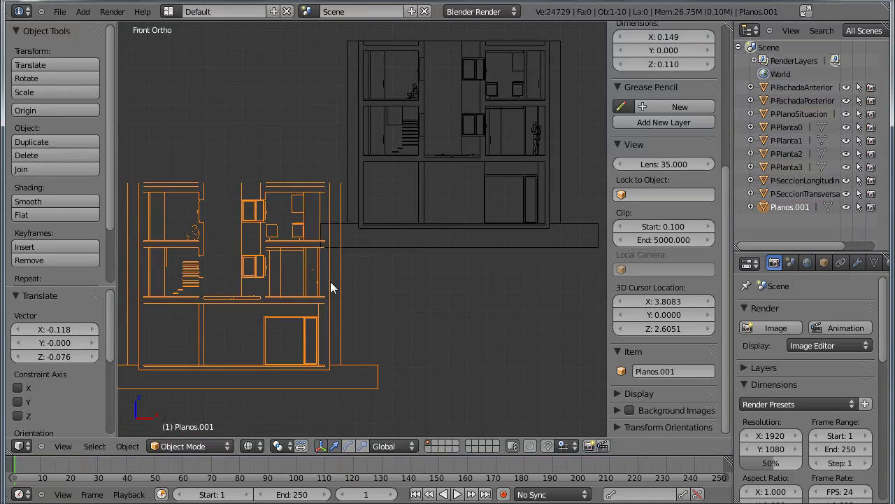
{"action": "scroll", "coordinate": [330, 286], "scroll_direction": "down", "scroll_amount": 2}
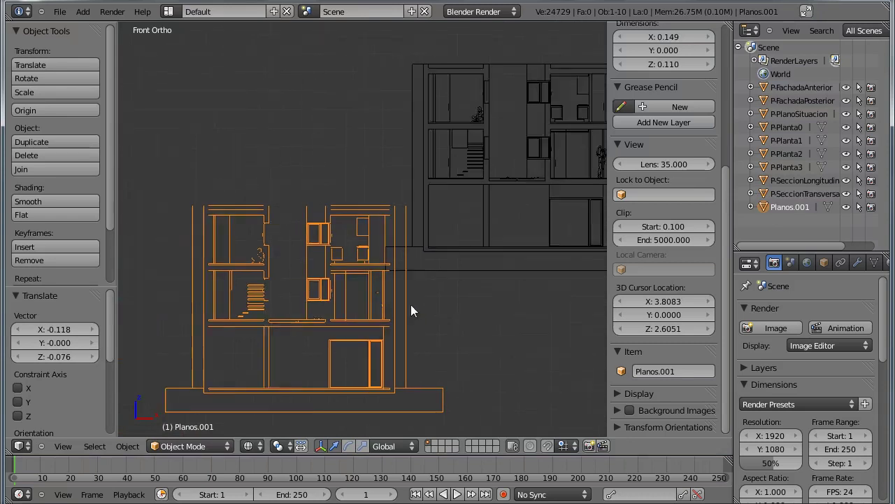
{"action": "middle_click_drag", "start_coordinate": [411, 304], "coordinate": [418, 301], "text": "shift"}
{"action": "key", "text": "g"}
{"action": "left_click", "coordinate": [335, 229]}
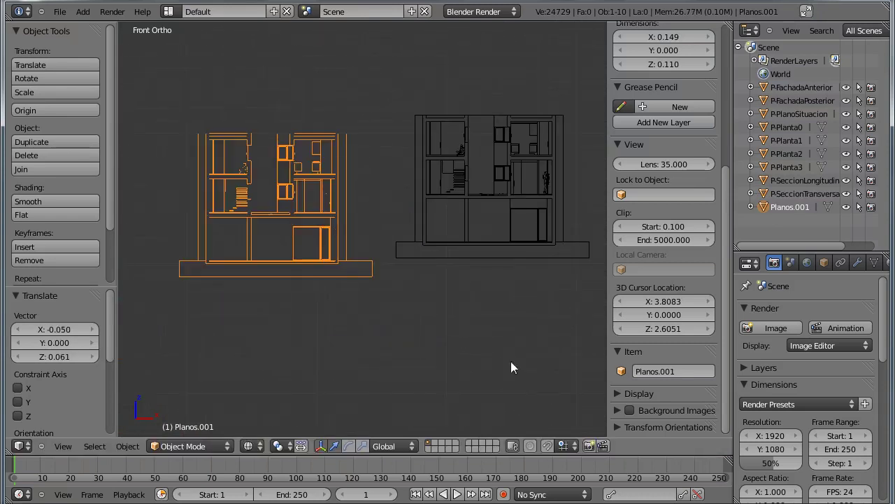
{"action": "type", "text": "P"}
{"action": "type", "text": "-Plano"}
{"action": "type", "text": "Z"}
{"action": "key", "text": "Return"}
{"action": "left_click", "coordinate": [448, 354]}
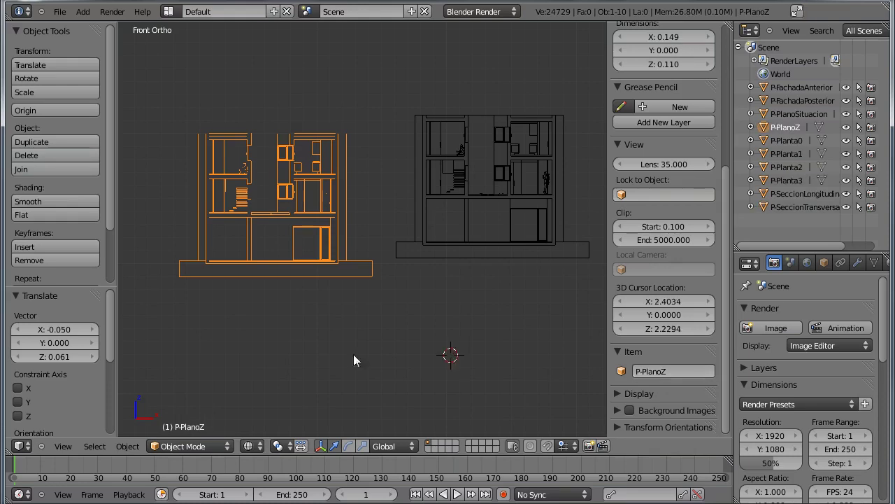
{"action": "scroll", "coordinate": [322, 273], "scroll_direction": "down", "scroll_amount": 2}
{"action": "scroll", "coordinate": [364, 263], "scroll_direction": "down", "scroll_amount": 1, "text": "ctrl"}
{"action": "scroll", "coordinate": [413, 264], "scroll_direction": "up", "scroll_amount": 3}
{"action": "middle_click_drag", "start_coordinate": [344, 242], "coordinate": [451, 297], "text": "shift"}
{"action": "scroll", "coordinate": [452, 297], "scroll_direction": "up", "scroll_amount": 1}
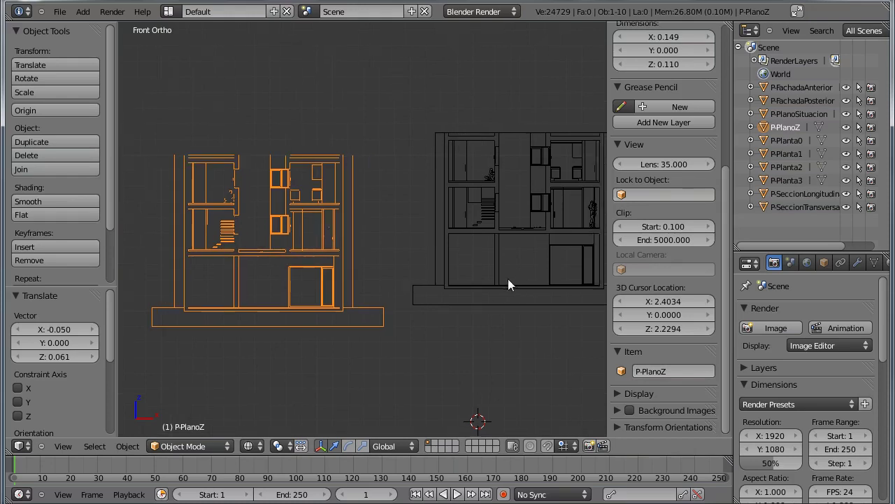
{"action": "middle_click_drag", "start_coordinate": [510, 283], "coordinate": [456, 289], "text": "shift"}
{"action": "scroll", "coordinate": [451, 285], "scroll_direction": "down", "scroll_amount": 4}
{"action": "scroll", "coordinate": [394, 248], "scroll_direction": "down", "scroll_amount": 3}
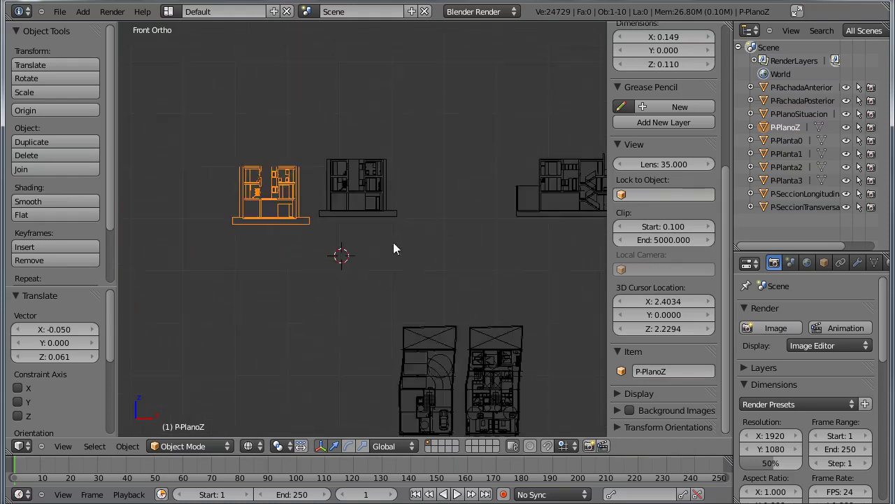
{"action": "scroll", "coordinate": [410, 280], "scroll_direction": "down", "scroll_amount": 3}
{"action": "scroll", "coordinate": [352, 290], "scroll_direction": "down", "scroll_amount": 2, "text": "ctrl"}
{"action": "scroll", "coordinate": [352, 290], "scroll_direction": "down", "scroll_amount": 3}
{"action": "scroll", "coordinate": [353, 291], "scroll_direction": "down", "scroll_amount": 1}
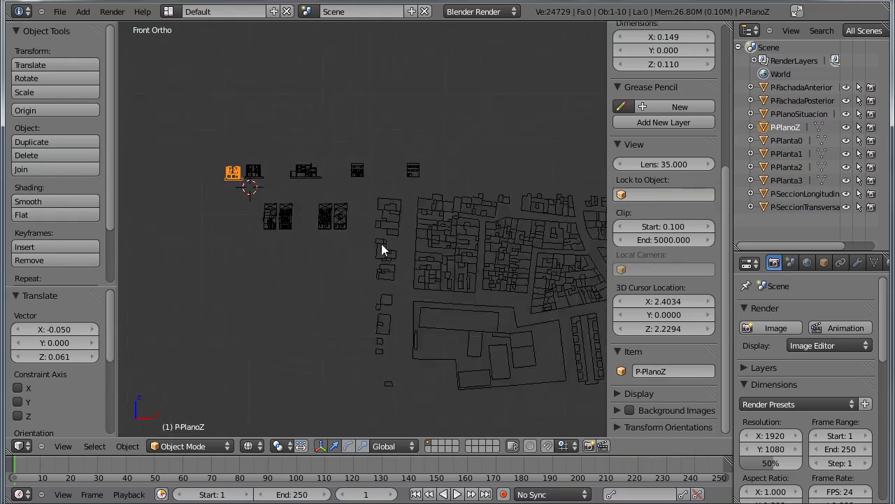
{"action": "middle_click_drag", "start_coordinate": [380, 247], "coordinate": [321, 189], "text": "shift"}
{"action": "left_click", "coordinate": [380, 137]}
{"action": "scroll", "coordinate": [202, 163], "scroll_direction": "up", "scroll_amount": 2}
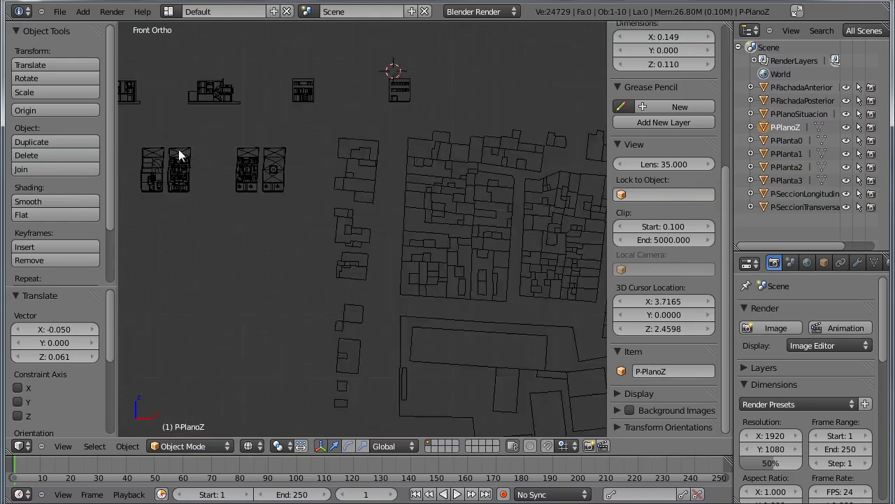
{"action": "mouse_move", "coordinate": [180, 156]}
{"action": "middle_mouse_down", "text": "shift"}
{"action": "mouse_move", "coordinate": [242, 219]}
{"action": "mouse_move", "coordinate": [329, 235]}
{"action": "middle_mouse_up", "text": "shift"}
{"action": "scroll", "coordinate": [242, 220], "scroll_direction": "up", "scroll_amount": 4}
{"action": "scroll", "coordinate": [328, 235], "scroll_direction": "up", "scroll_amount": 3}
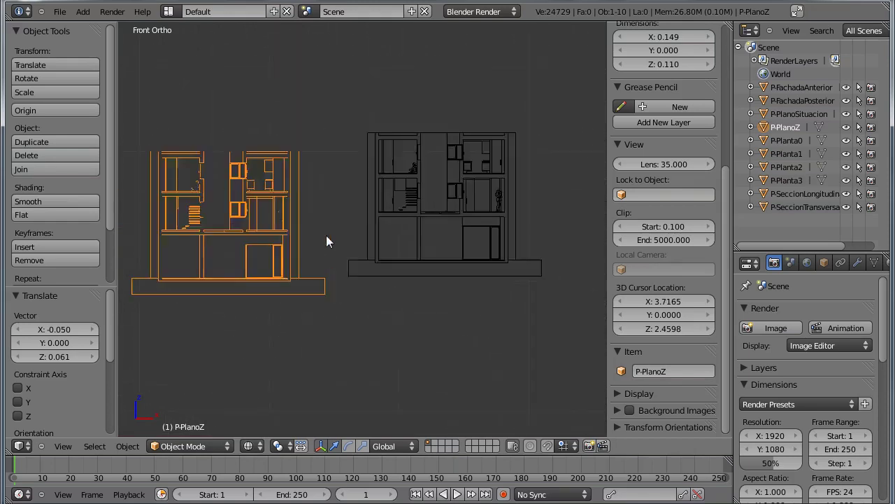
{"action": "scroll", "coordinate": [326, 235], "scroll_direction": "down", "scroll_amount": 5}
{"action": "scroll", "coordinate": [411, 255], "scroll_direction": "down", "scroll_amount": 3}
{"action": "middle_click_drag", "start_coordinate": [411, 255], "coordinate": [301, 210], "text": "shift"}
{"action": "middle_click_drag", "start_coordinate": [441, 278], "coordinate": [365, 226], "text": "shift"}
{"action": "scroll", "coordinate": [365, 226], "scroll_direction": "down", "scroll_amount": 1}
{"action": "scroll", "coordinate": [365, 226], "scroll_direction": "down", "scroll_amount": 1}
{"action": "left_click", "coordinate": [804, 87]}
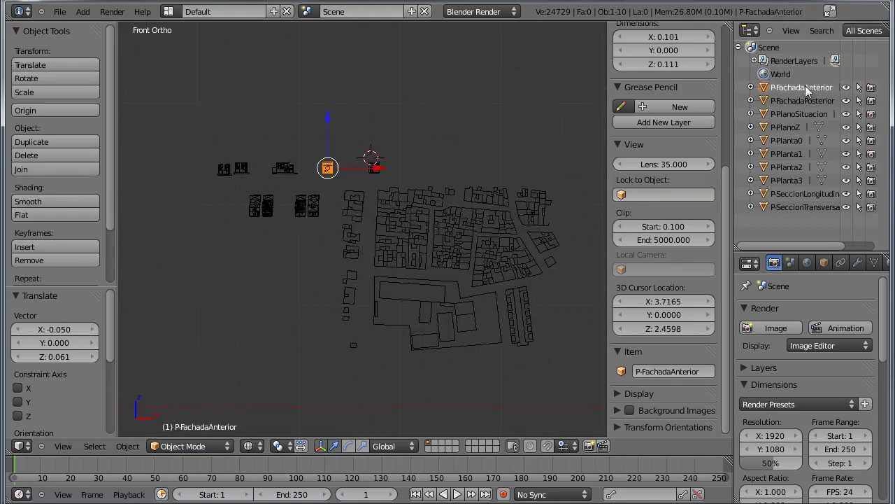
{"action": "left_click", "coordinate": [796, 100]}
{"action": "left_click", "coordinate": [794, 113]}
{"action": "left_click", "coordinate": [790, 140]}
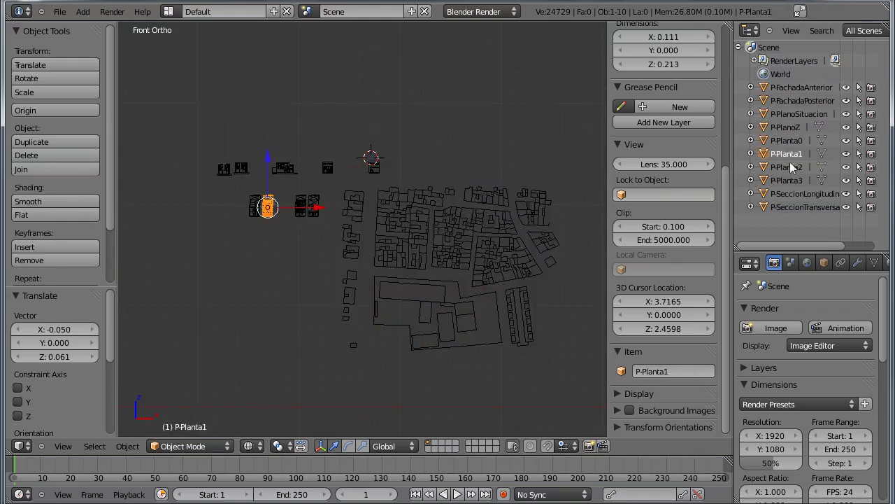
{"action": "left_click", "coordinate": [789, 153]}
{"action": "left_click", "coordinate": [798, 193]}
{"action": "left_click", "coordinate": [790, 206]}
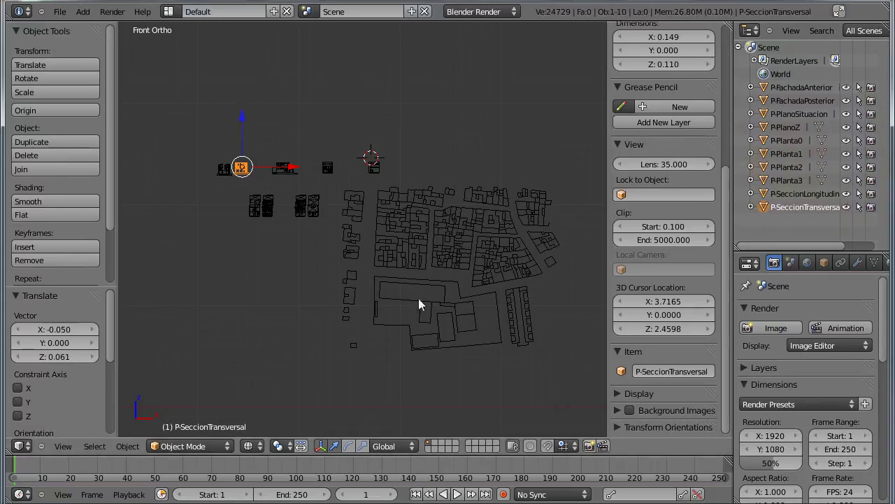
{"action": "middle_click_drag", "start_coordinate": [454, 299], "coordinate": [446, 289], "text": "shift"}
{"action": "right_click", "coordinate": [470, 203]}
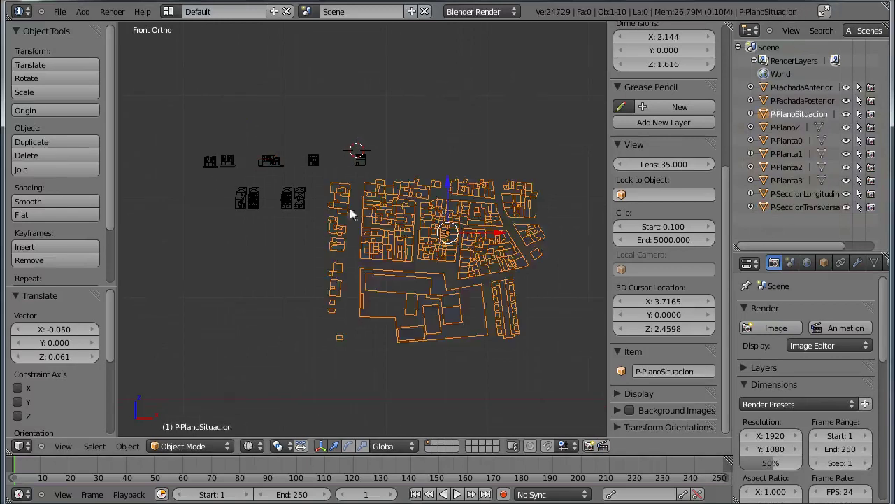
{"action": "right_click", "coordinate": [304, 194]}
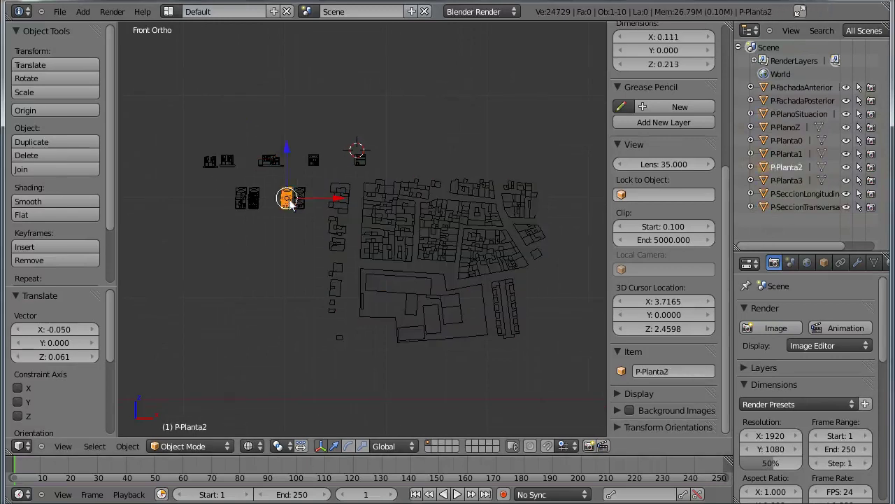
{"action": "right_click", "coordinate": [217, 166]}
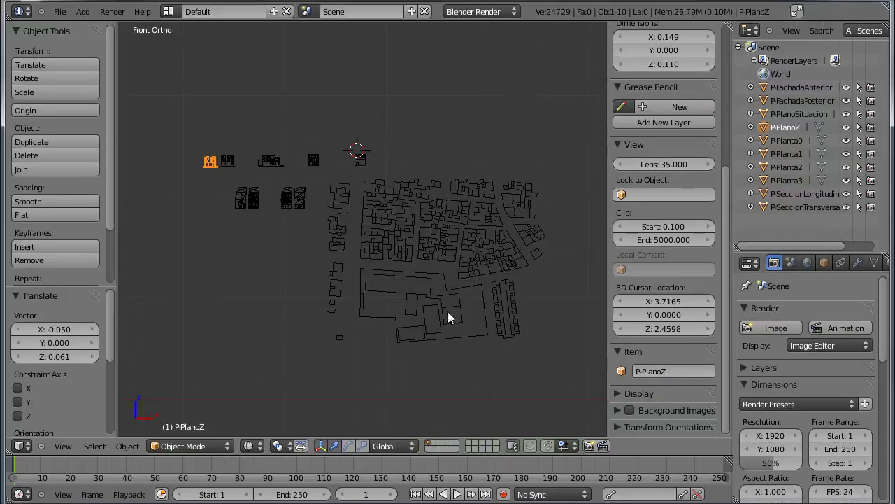
{"action": "right_click", "coordinate": [453, 278]}
Select every plane, move them all to layer 11, and display layer 11.
{"action": "key", "text": "a"}
{"action": "key", "text": "a"}
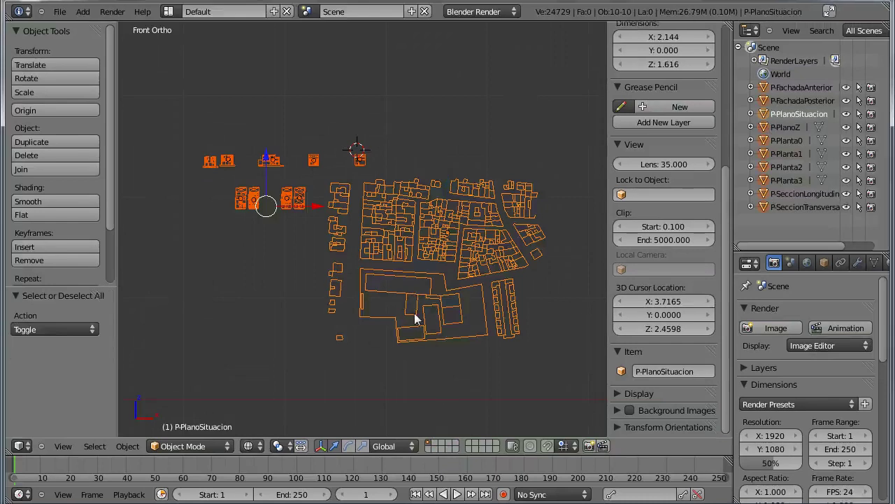
{"action": "key", "text": "m"}
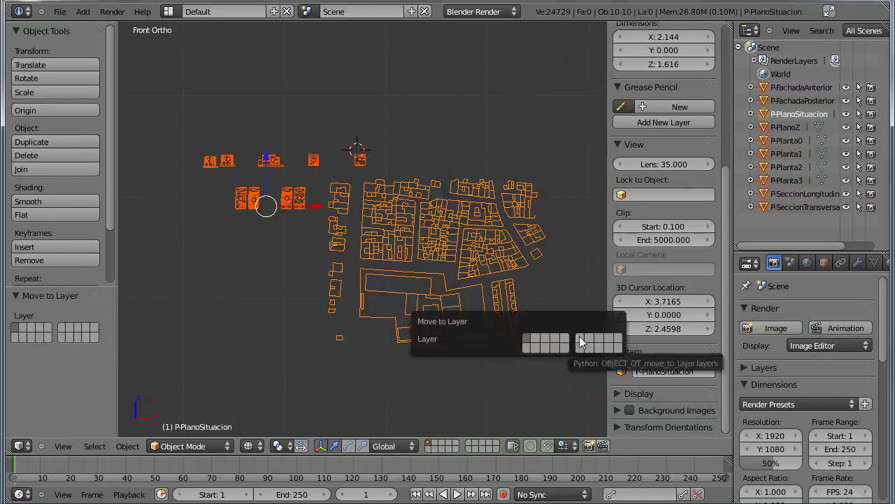
{"action": "left_click", "coordinate": [580, 341]}
{"action": "left_click", "coordinate": [524, 265]}
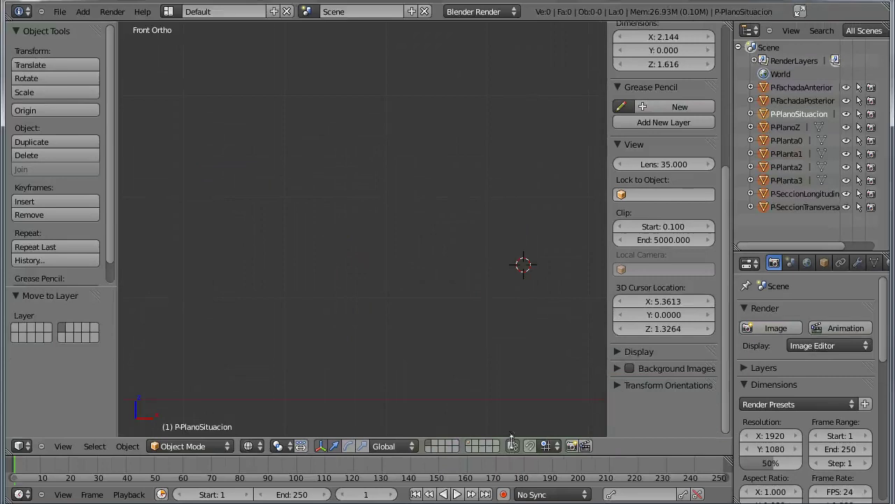
{"action": "left_click", "coordinate": [472, 444]}
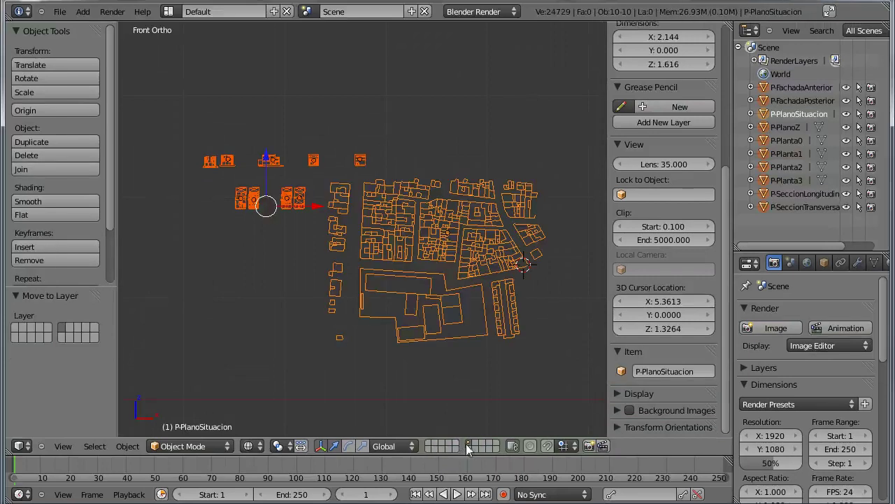
{"action": "left_click", "coordinate": [477, 359]}
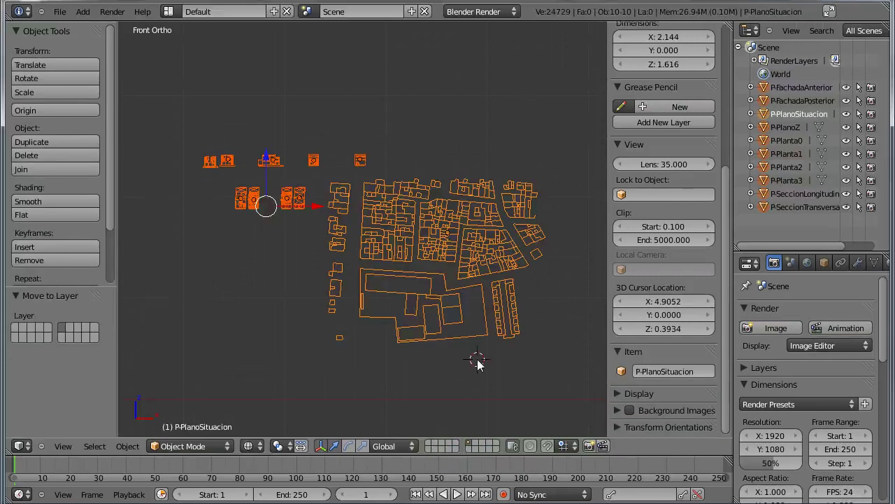